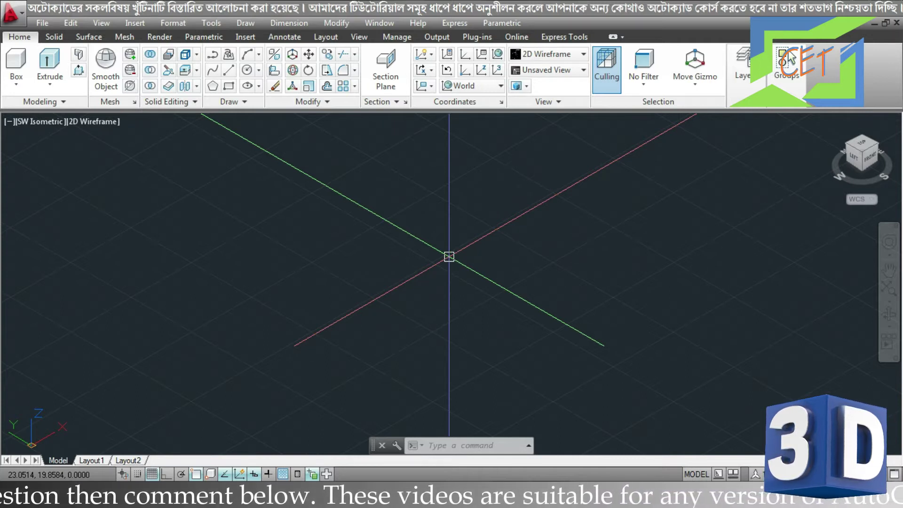
- Draw a closed four-line rectangle with Ortho on, on the ground plane near the origin
type("l")
key("Return")
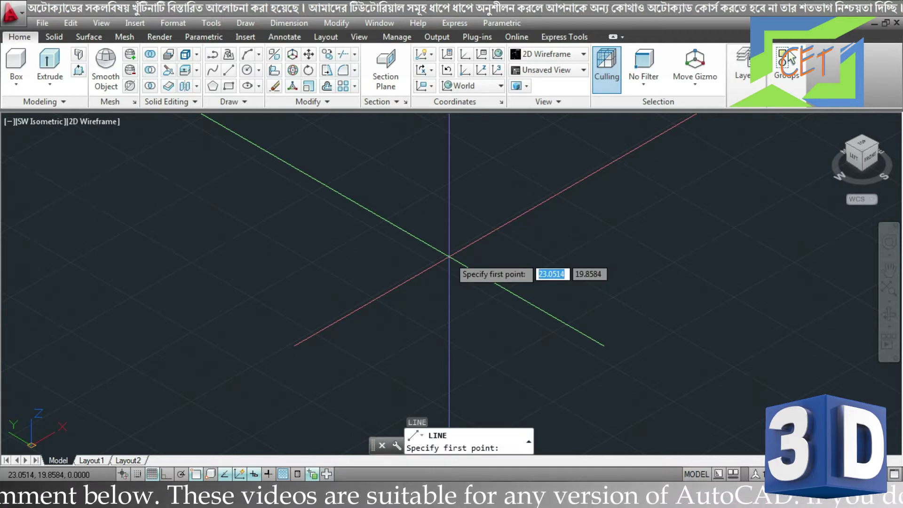
left_click(401, 238)
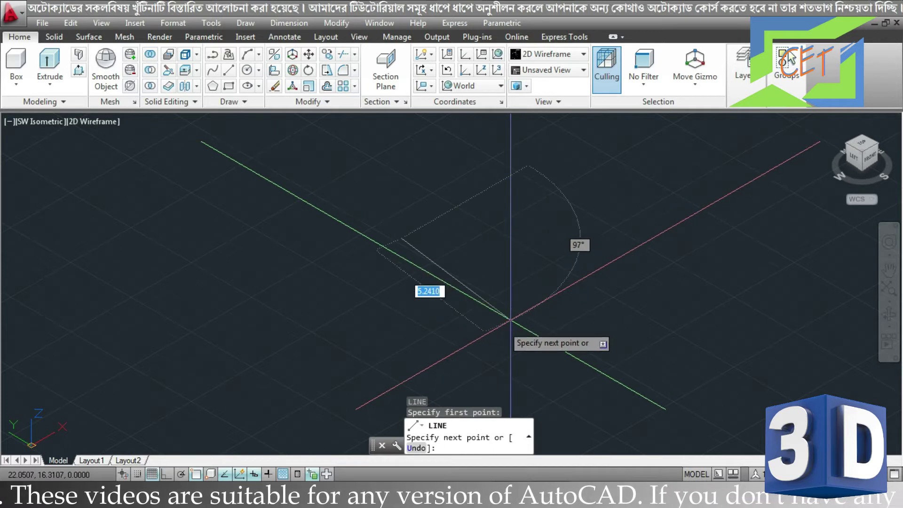
key("F8")
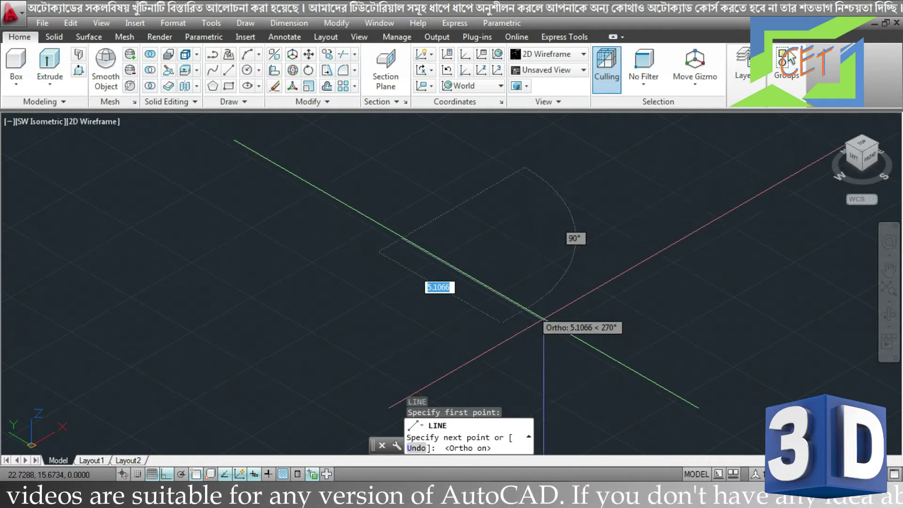
left_click(542, 319)
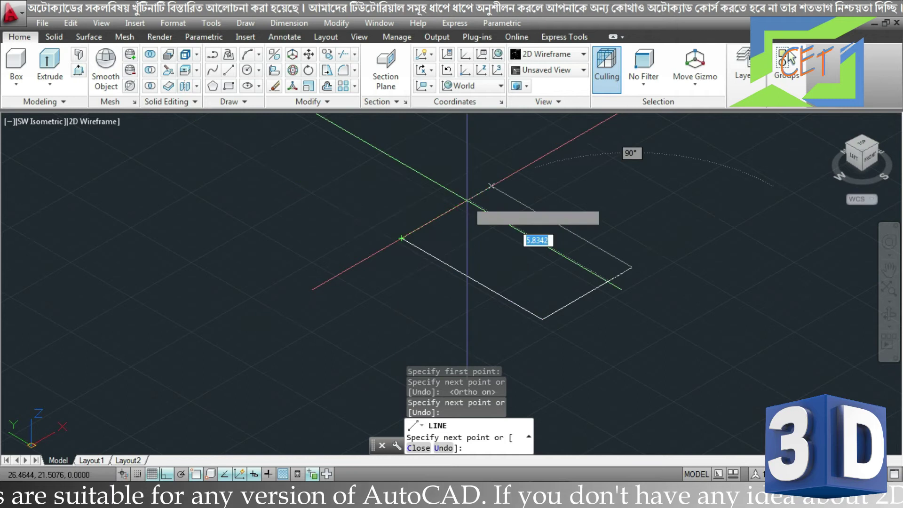
left_click(491, 186)
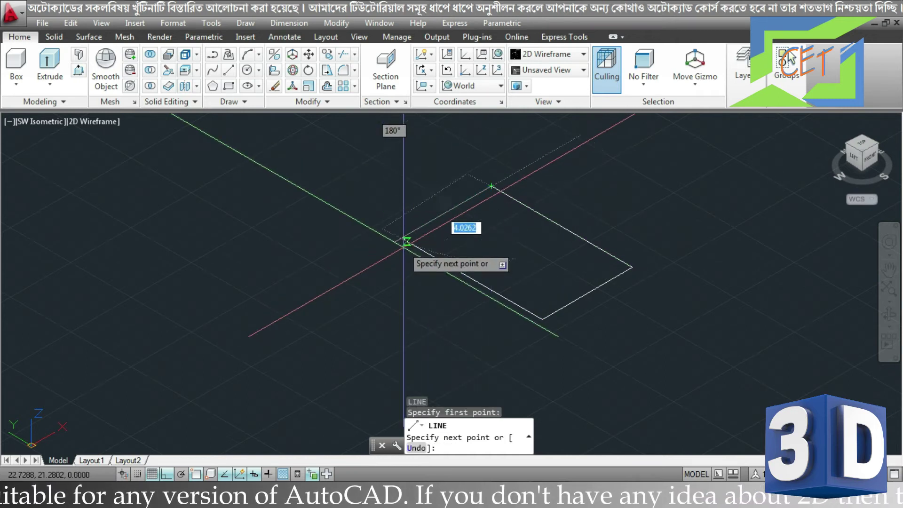
left_click(401, 238)
key("Escape")
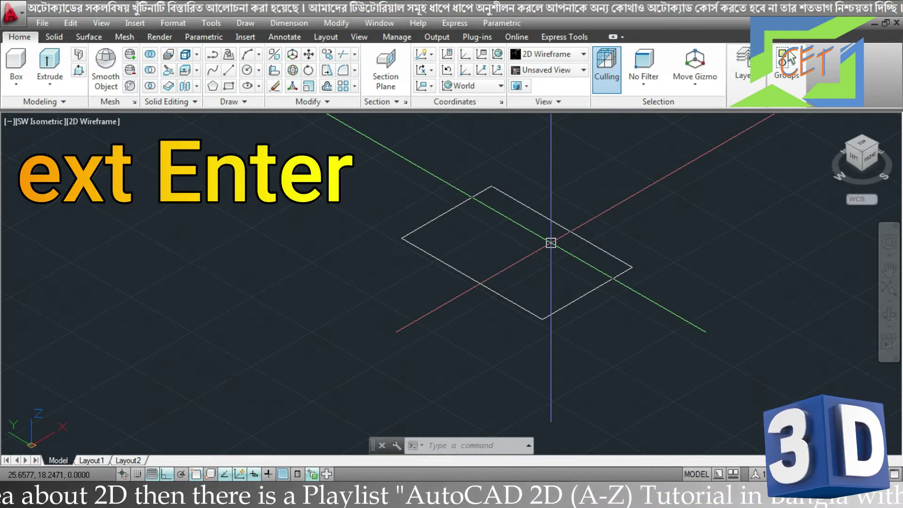
- Extrude the four rectangle lines upward into open-topped rectangular frame walls
type("ex")
key("Return")
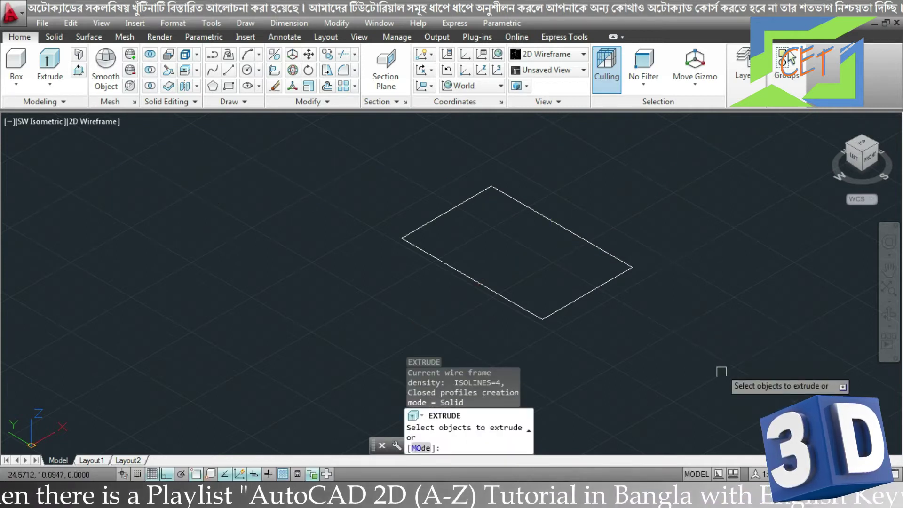
left_click(721, 381)
left_click(343, 156)
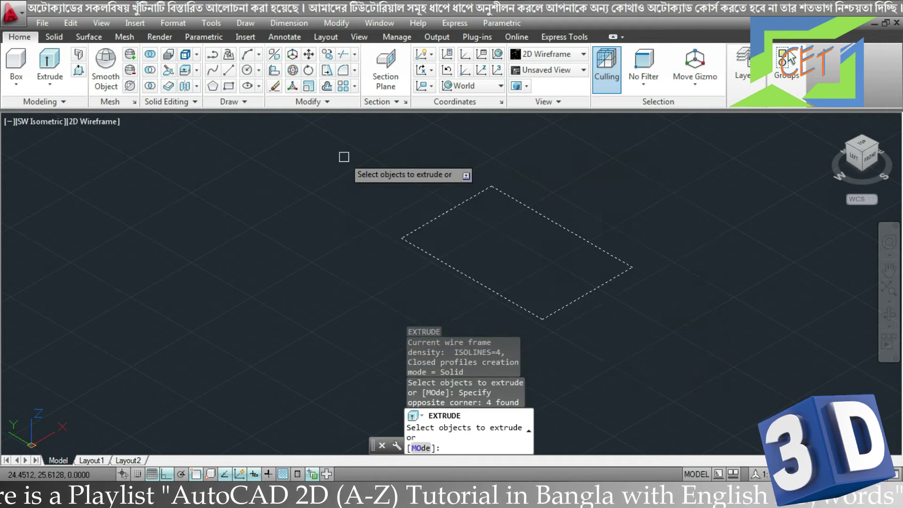
key("Return")
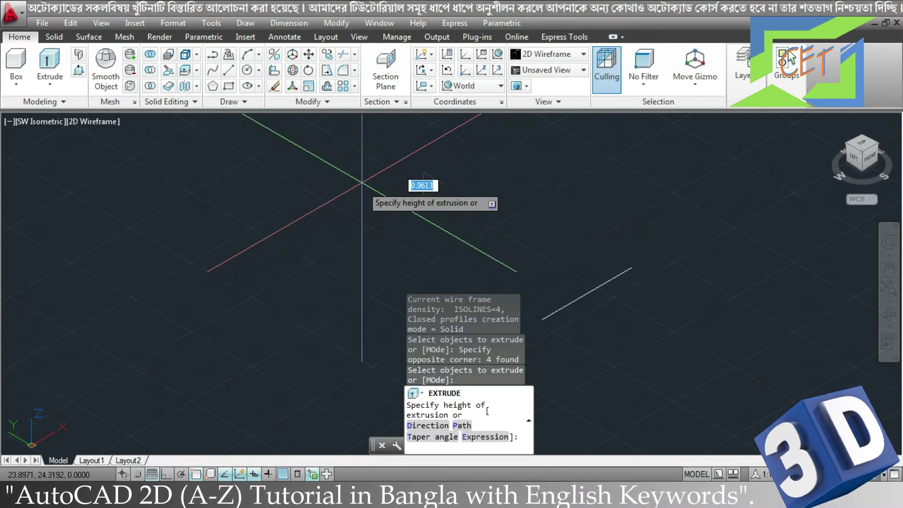
left_click(362, 181)
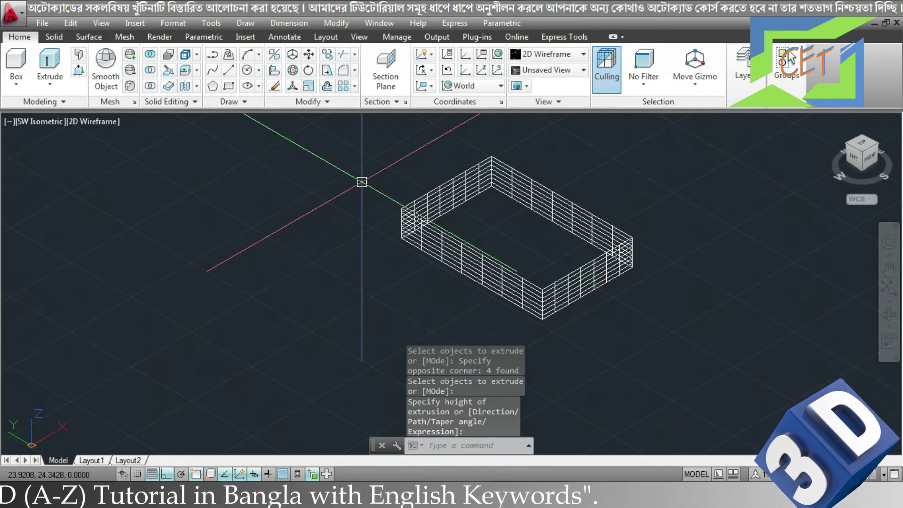
- Draw a circle on the ground plane right of the frame, then start EXTRUDE
type("c")
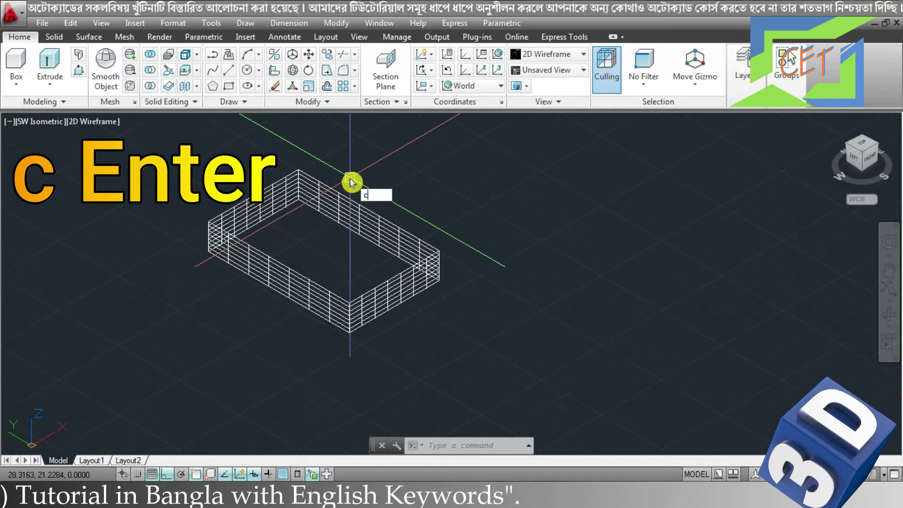
key("Return")
left_click(712, 284)
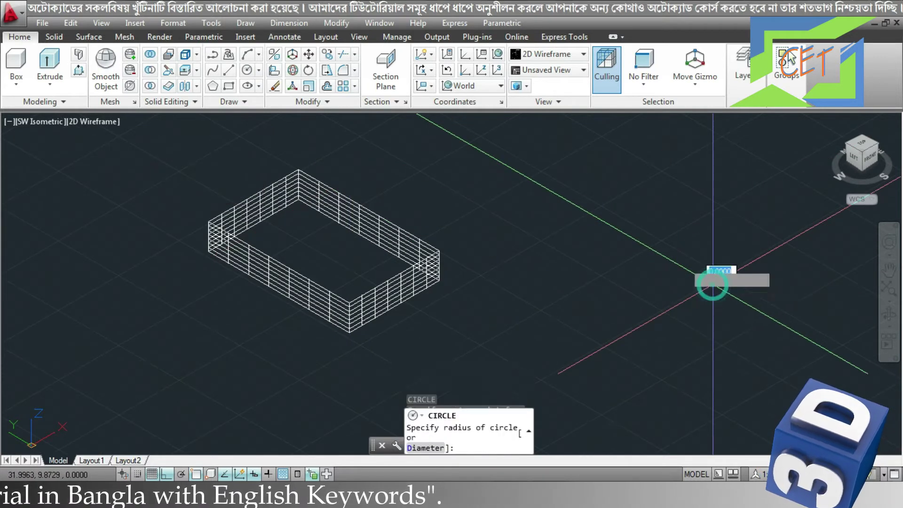
left_click(661, 247)
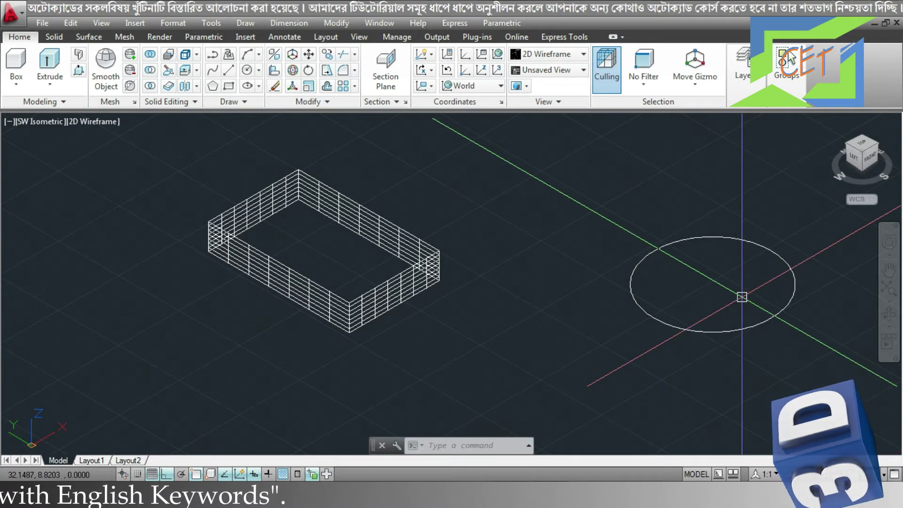
type("ext")
key("Return")
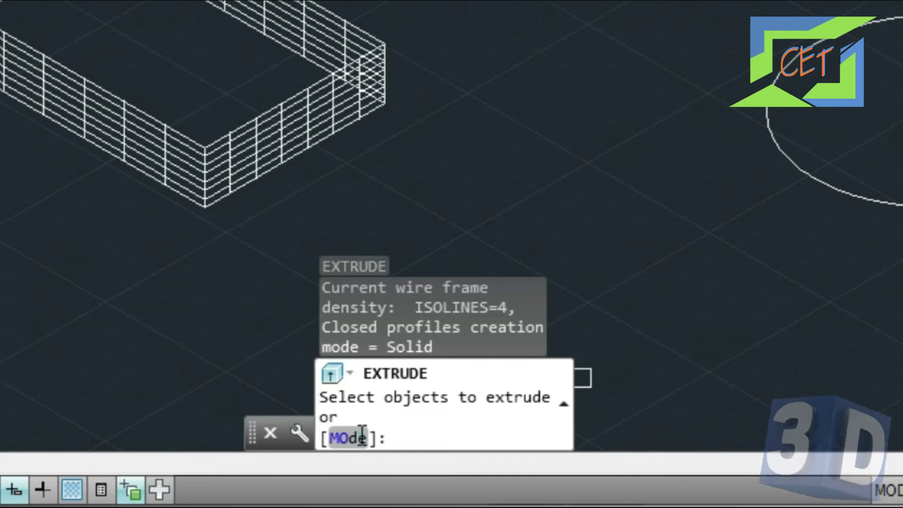
- Switch extrusion mode to Surface and extrude the circle into an open cylindrical wall
left_click(360, 439)
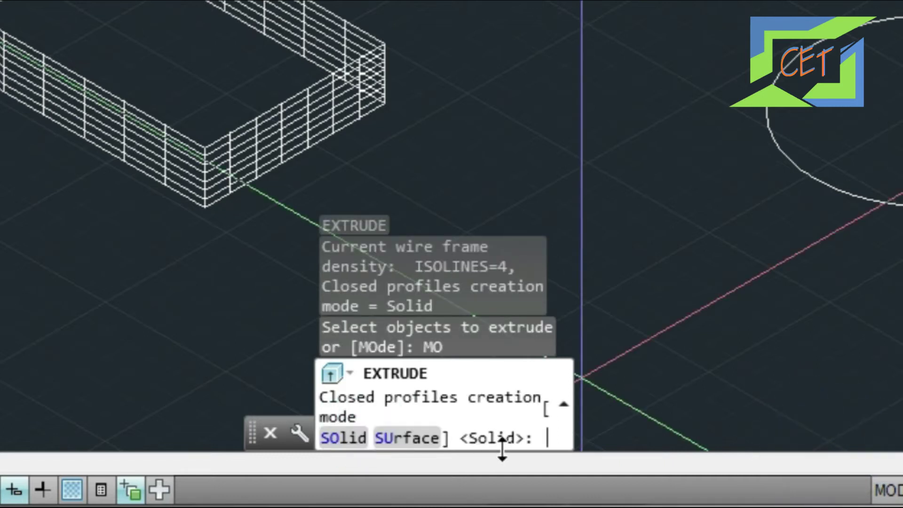
left_click(425, 438)
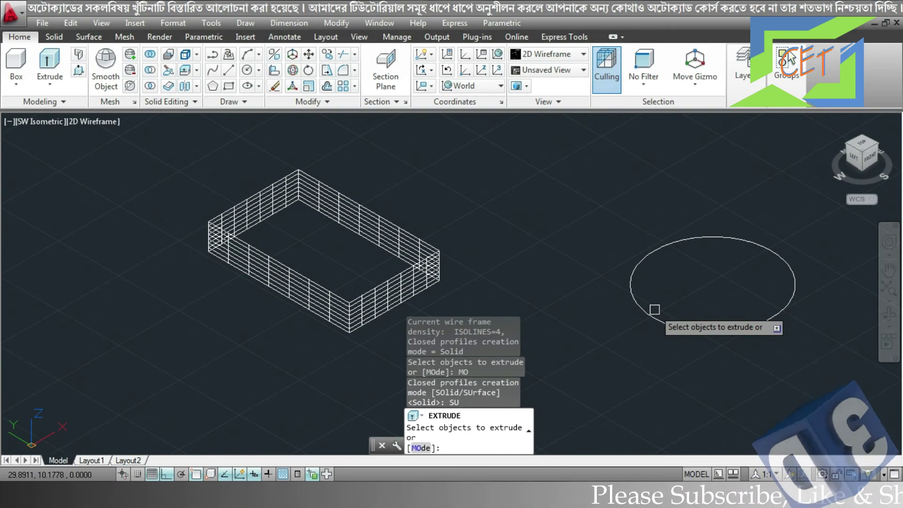
left_click(649, 309)
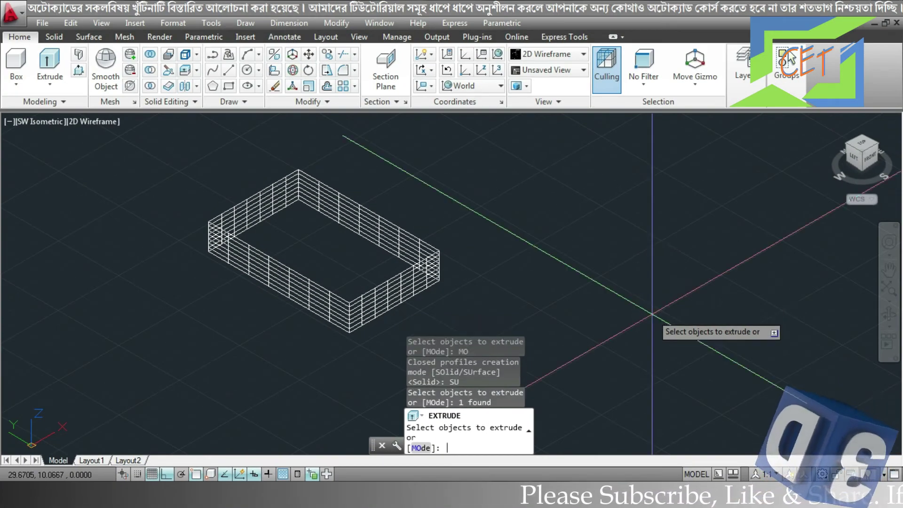
key("Return")
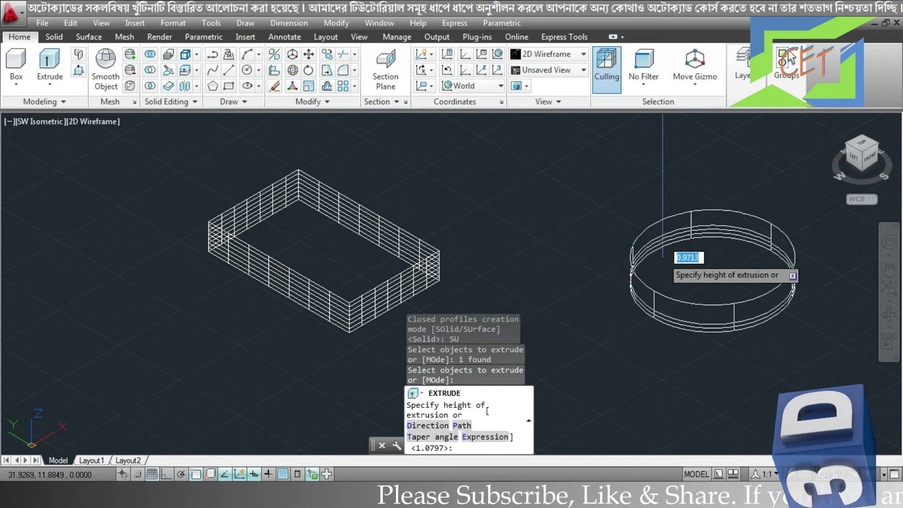
left_click(662, 258)
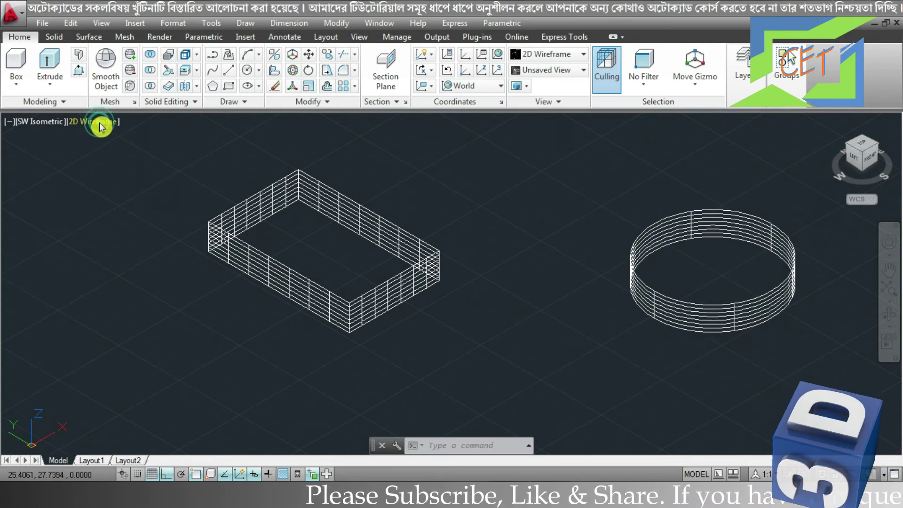
- Shade the model in Shades of Gray and thicken the ring surface by 0.3
left_click(101, 122)
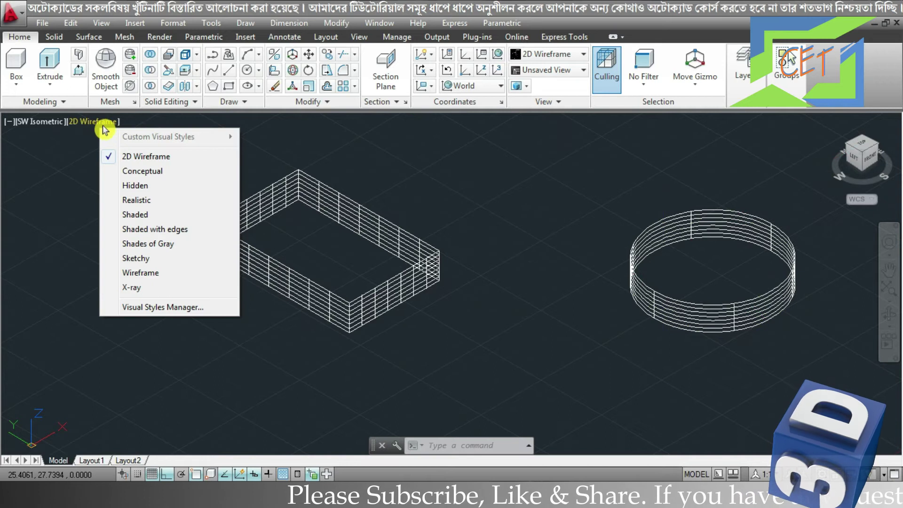
left_click(135, 245)
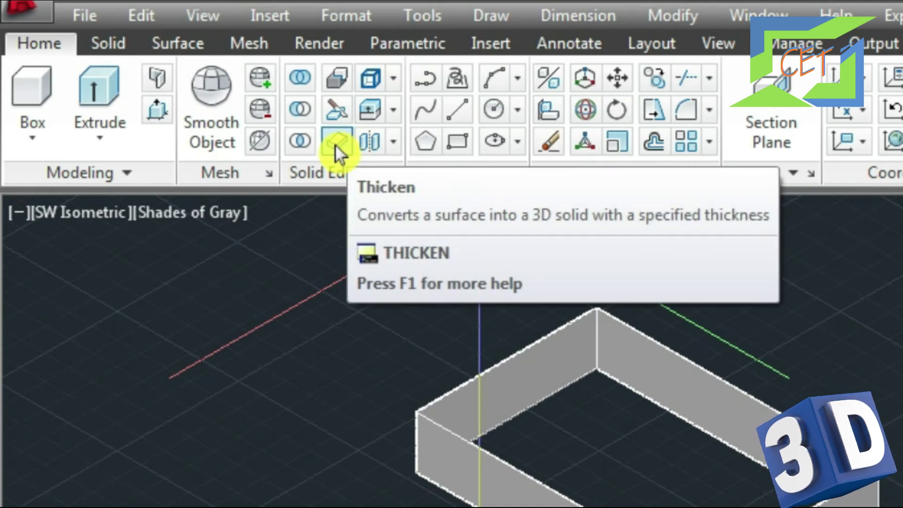
left_click(334, 144)
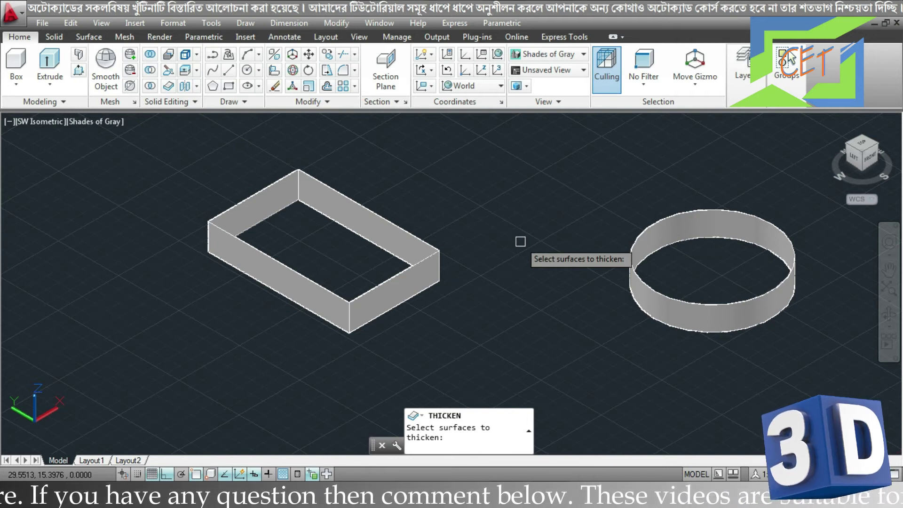
left_click(636, 236)
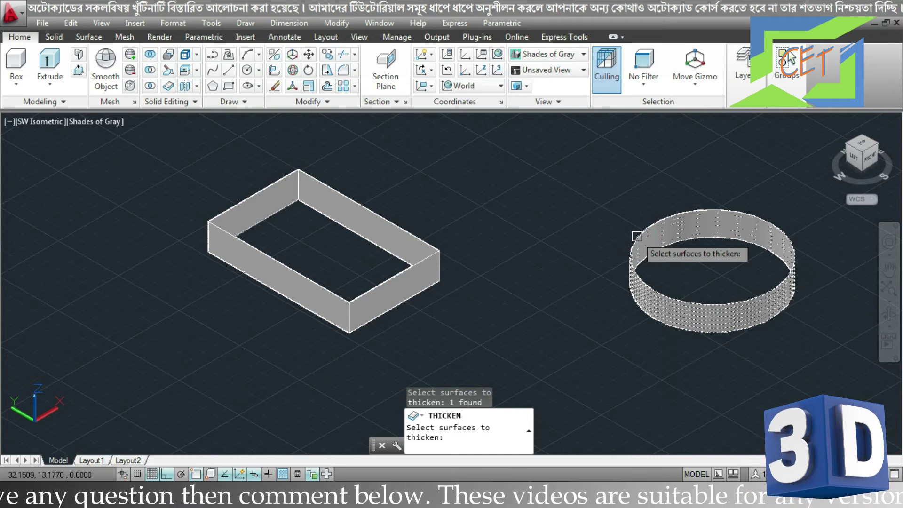
key("Return")
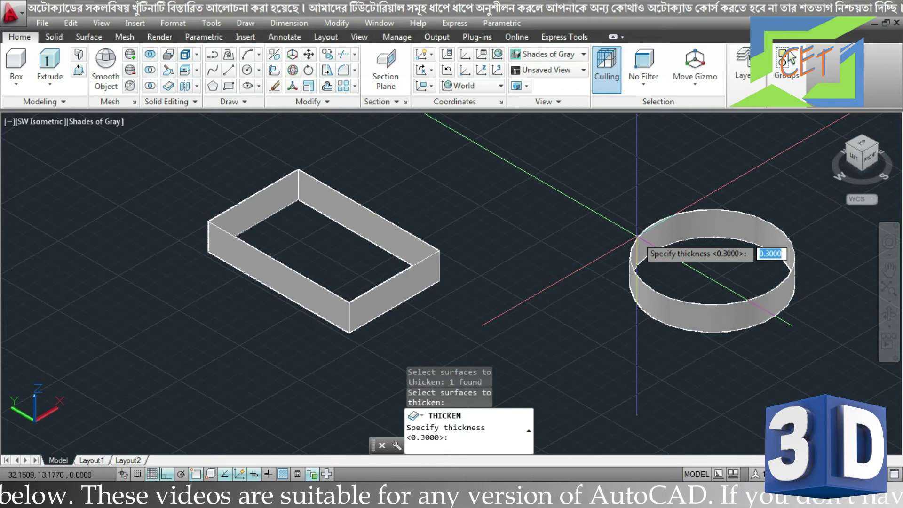
type(".3")
key("Return")
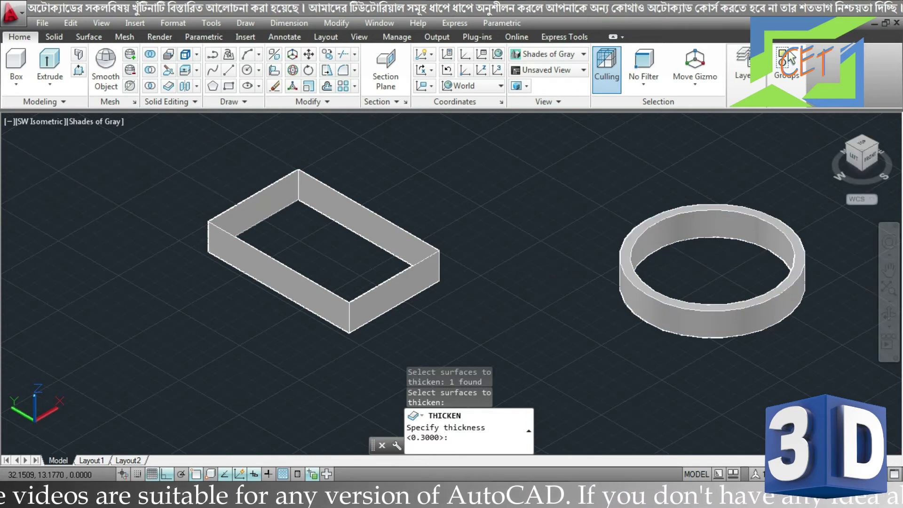
type(".3")
key("Return")
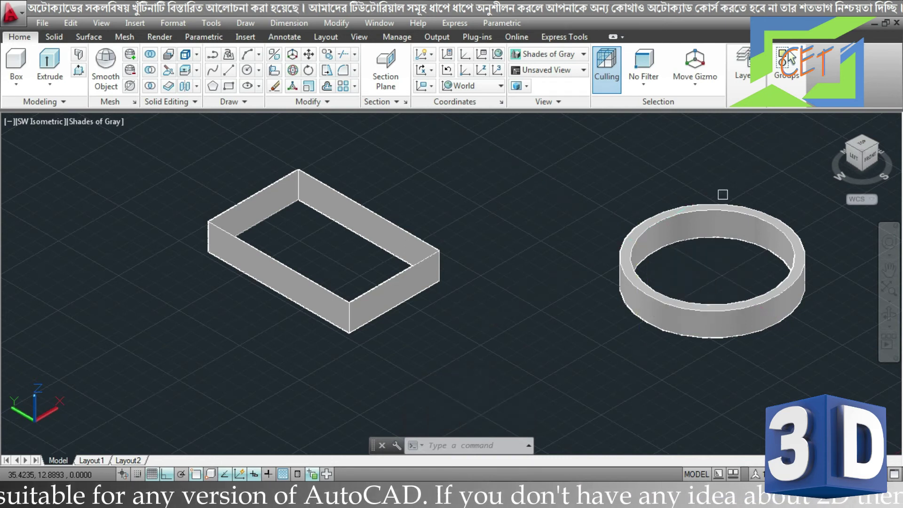
- Orbit so the ring sits before the frame, toggling 2D Wireframe back to Shades of Gray
mouse_move(741, 184)
middle_mouse_down("shift")
mouse_move(710, 222)
mouse_move(648, 204)
mouse_move(345, 342)
middle_mouse_up("shift")
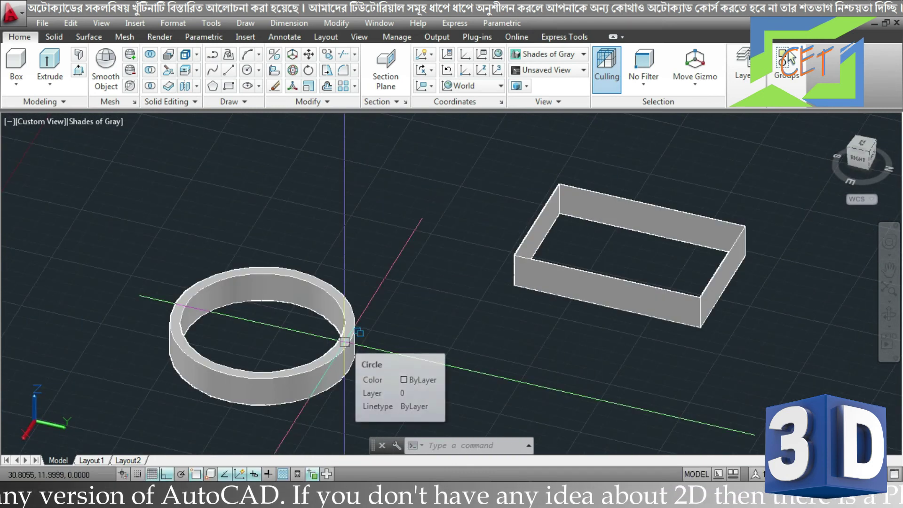
left_click(117, 129)
left_click(134, 156)
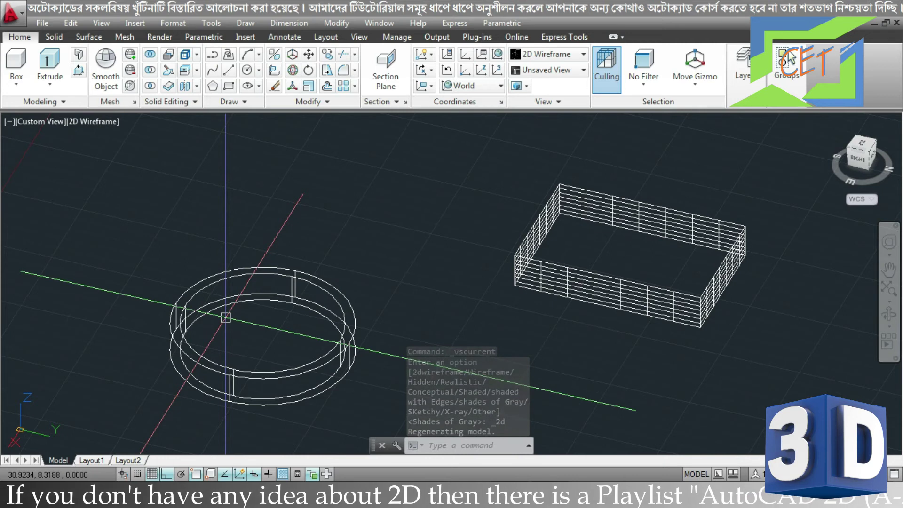
left_click(93, 122)
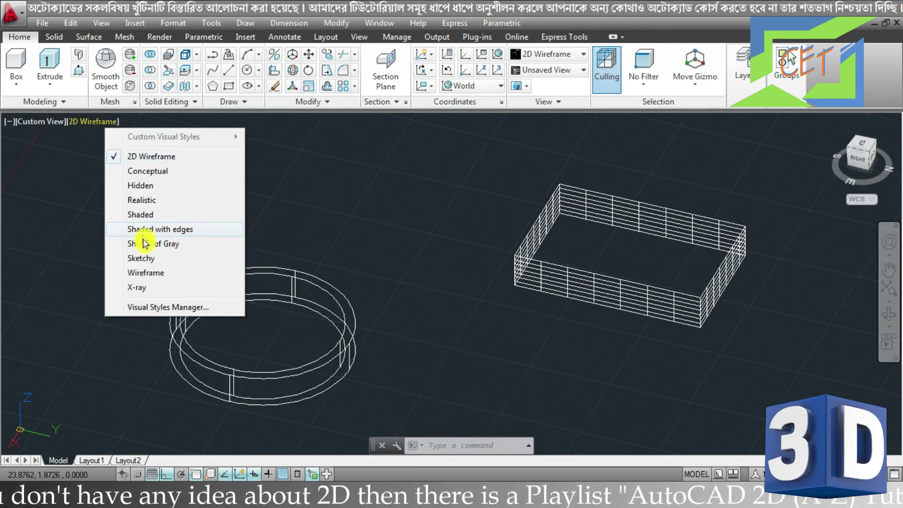
left_click(141, 244)
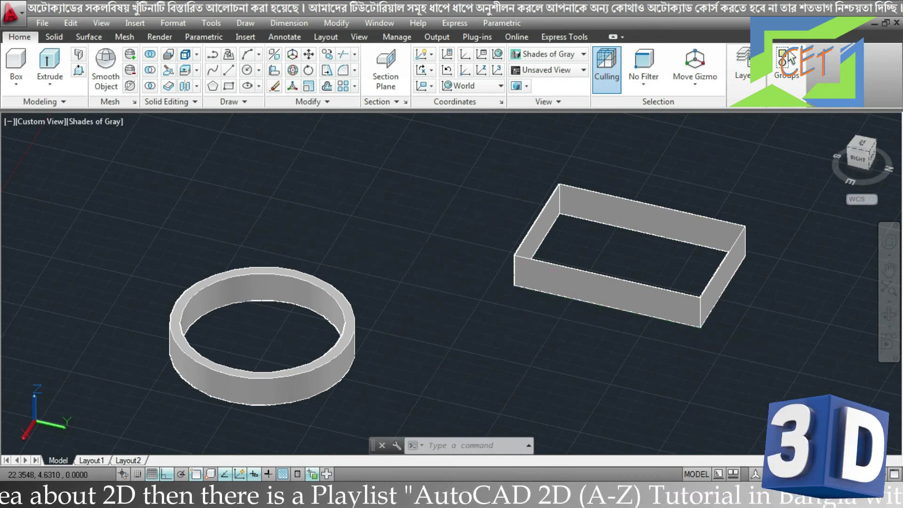
left_click(169, 87)
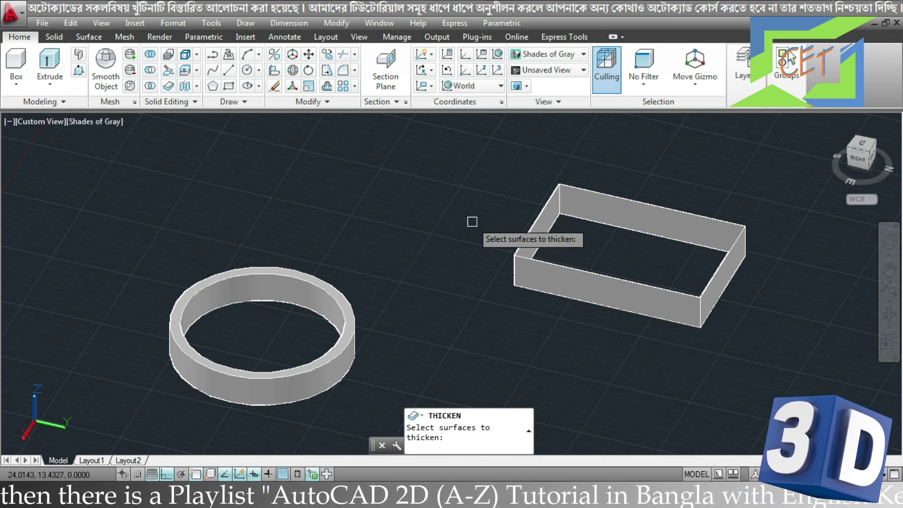
- Thicken the frame's four wall surfaces by 0.4
left_click(528, 224)
left_click(570, 272)
left_click(718, 273)
left_click(678, 210)
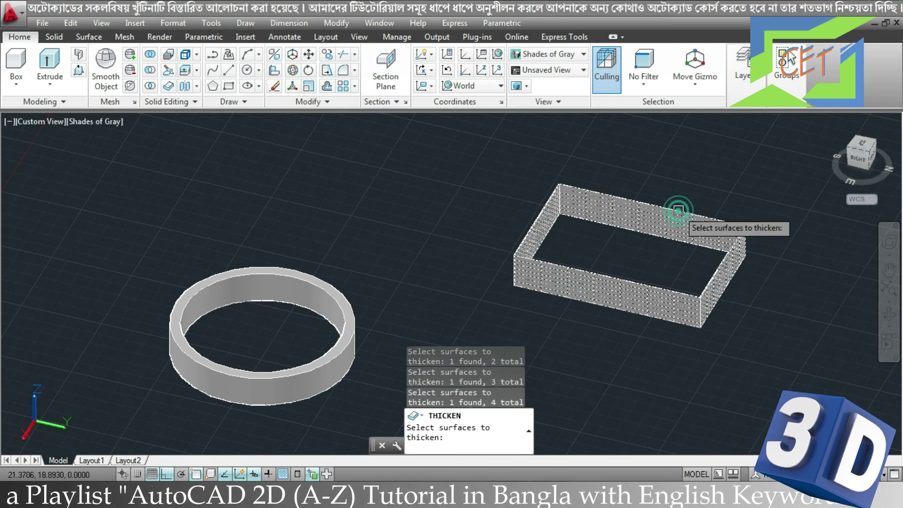
key("Return")
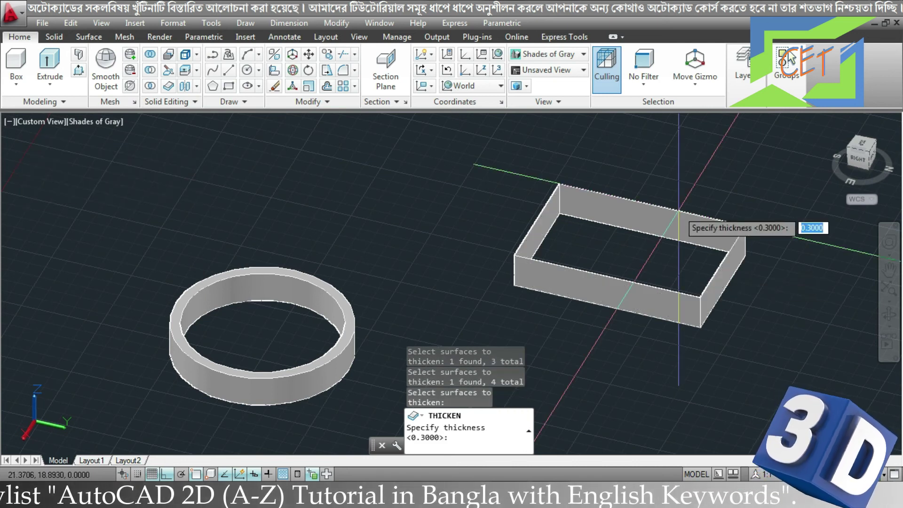
type(".4")
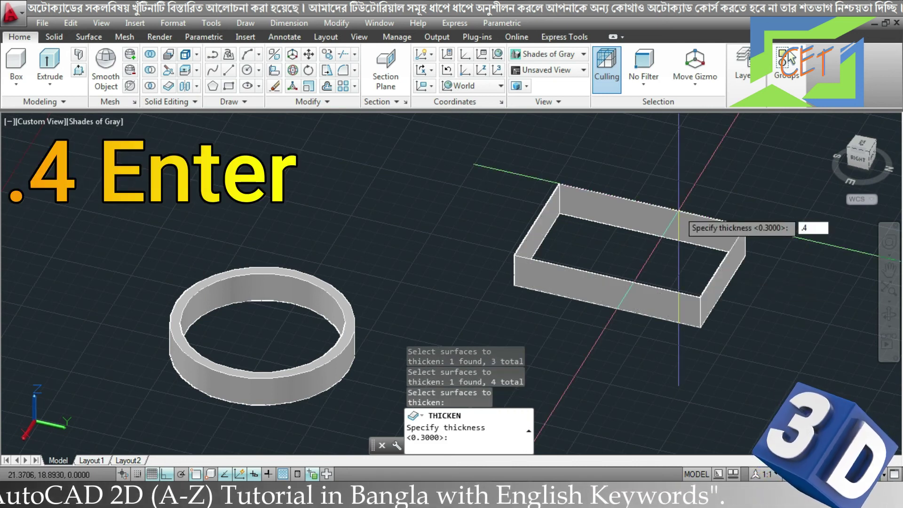
key("Return")
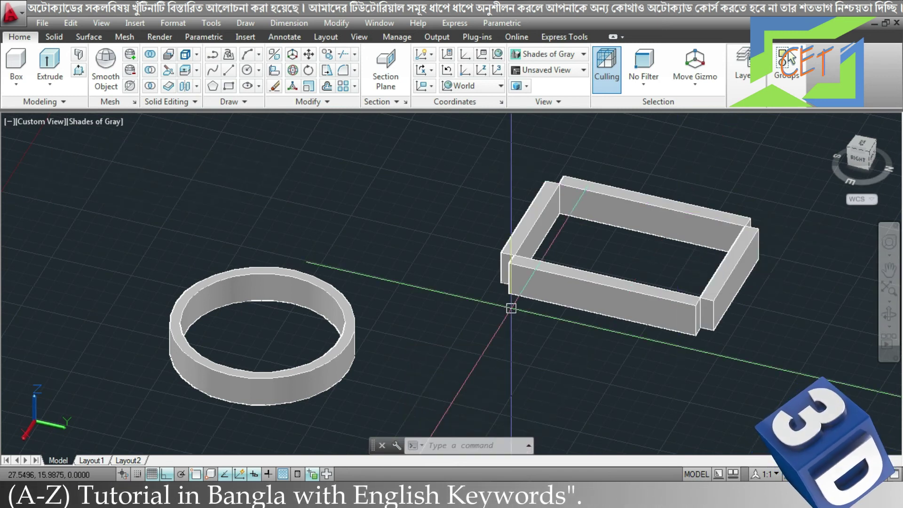
- Orbit the view to look down on the frame and ring from above
middle_click_drag(511, 308, 543, 320, "shift")
mouse_move(571, 330)
middle_mouse_down("shift")
mouse_move(556, 310)
mouse_move(489, 269)
middle_mouse_up("shift")
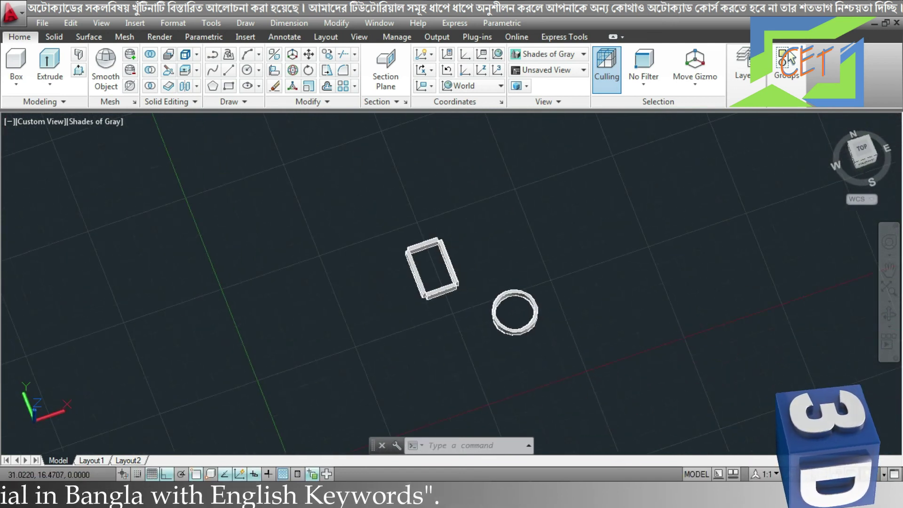